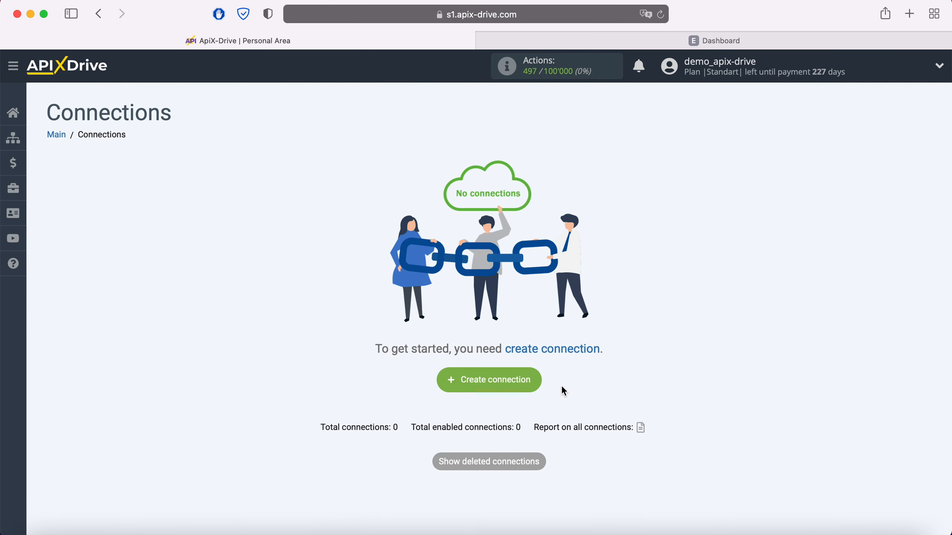
Create a new connection and set Facebook as the data source system
click(536, 386)
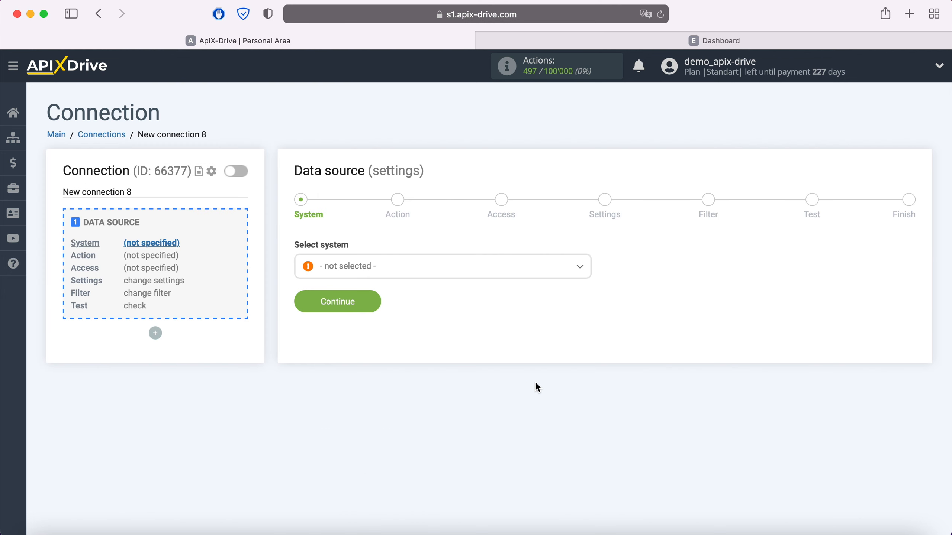
click(421, 267)
scroll(423, 370, down, 20)
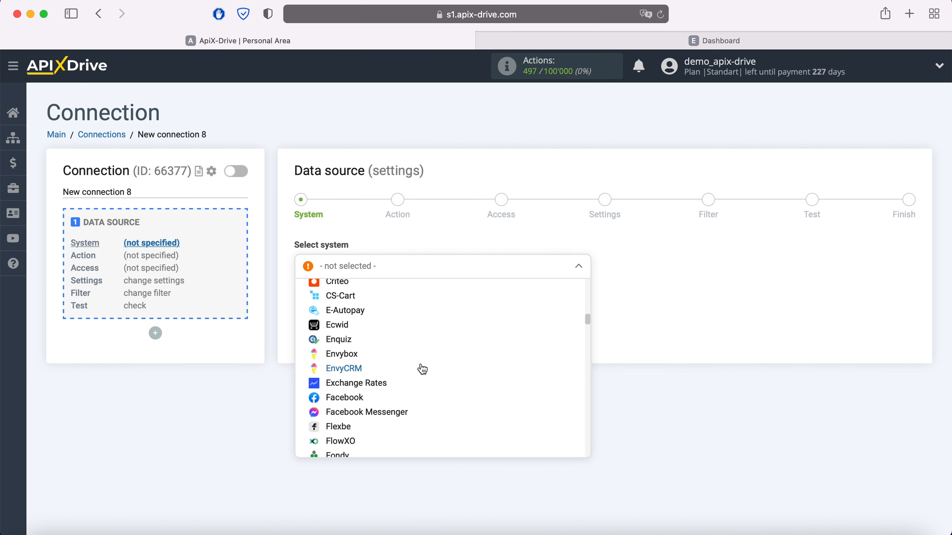
click(420, 396)
click(372, 301)
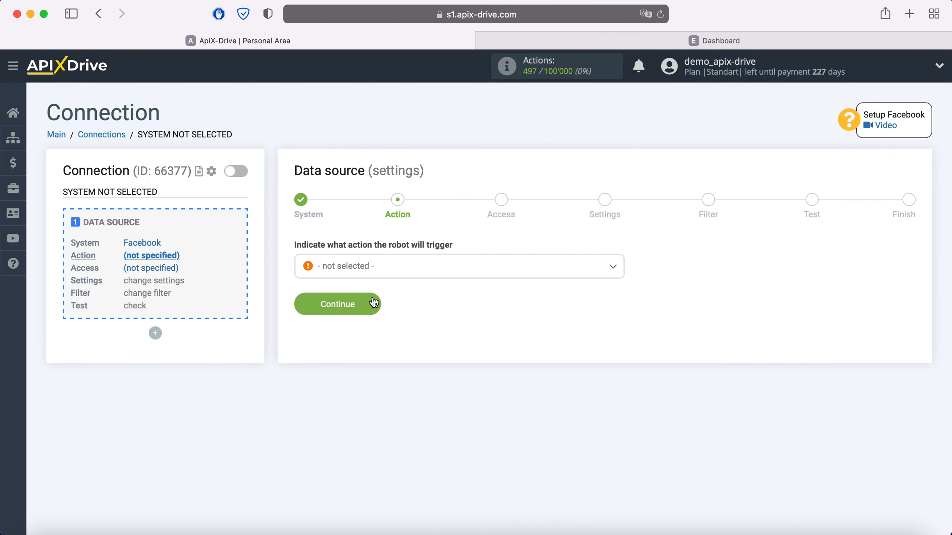
Set the Facebook data source action to Get Leads (new) and proceed to the access settings
click(391, 274)
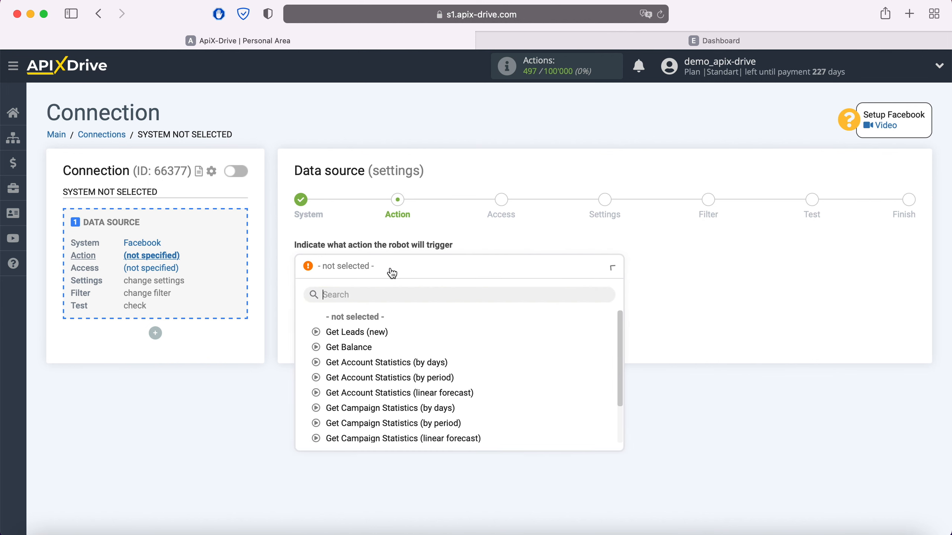
click(379, 332)
click(375, 311)
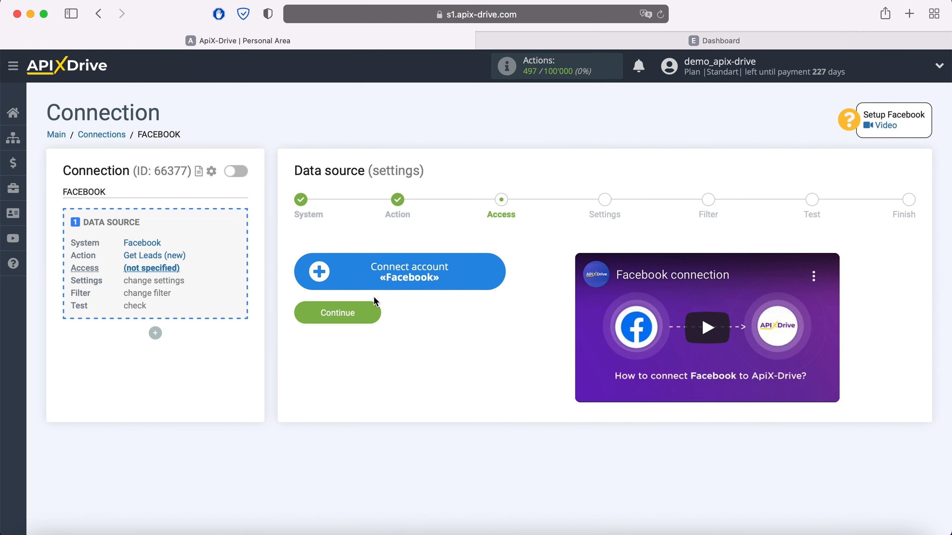
Start connecting a Facebook account and log in with the saved e-mail and password
click(495, 276)
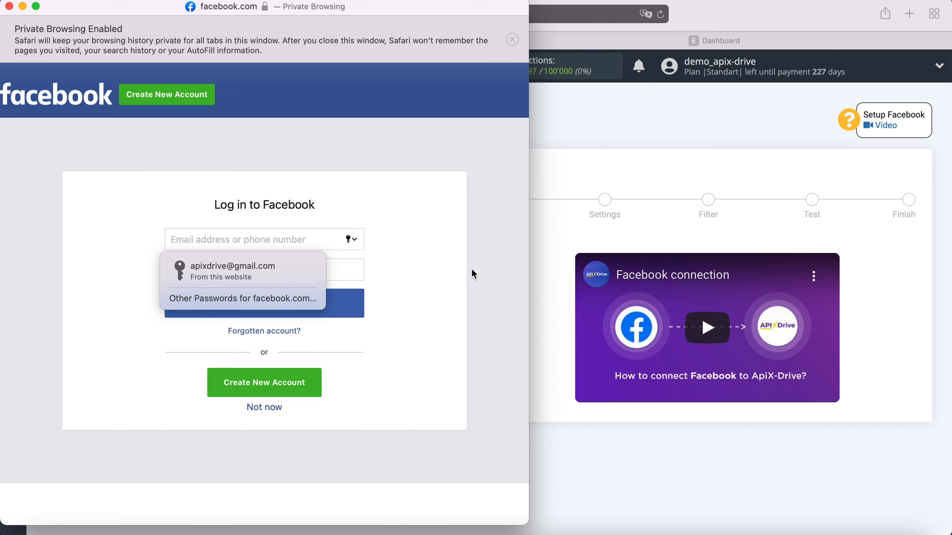
click(289, 267)
click(300, 302)
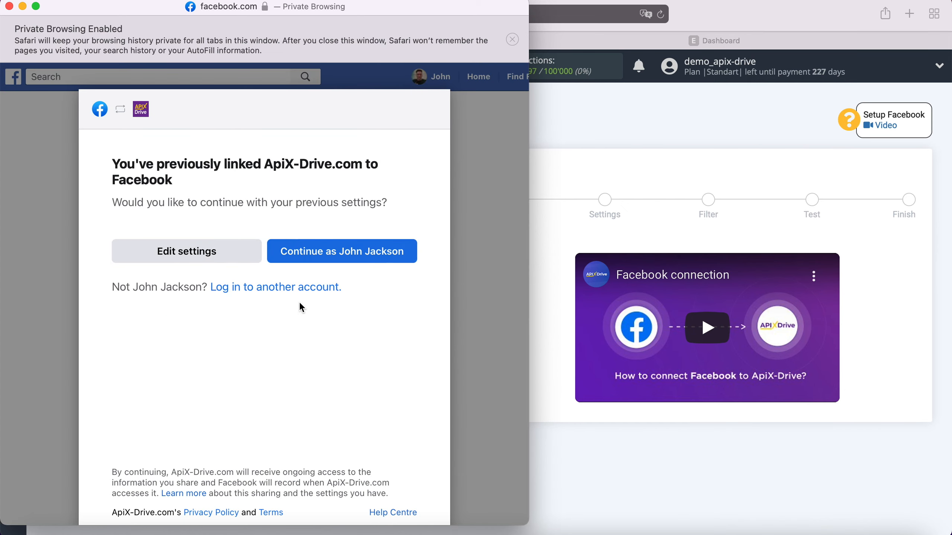
Edit the Facebook link settings, granting ApiX-Drive.com all pages and all listed permissions, and finish linking
click(245, 252)
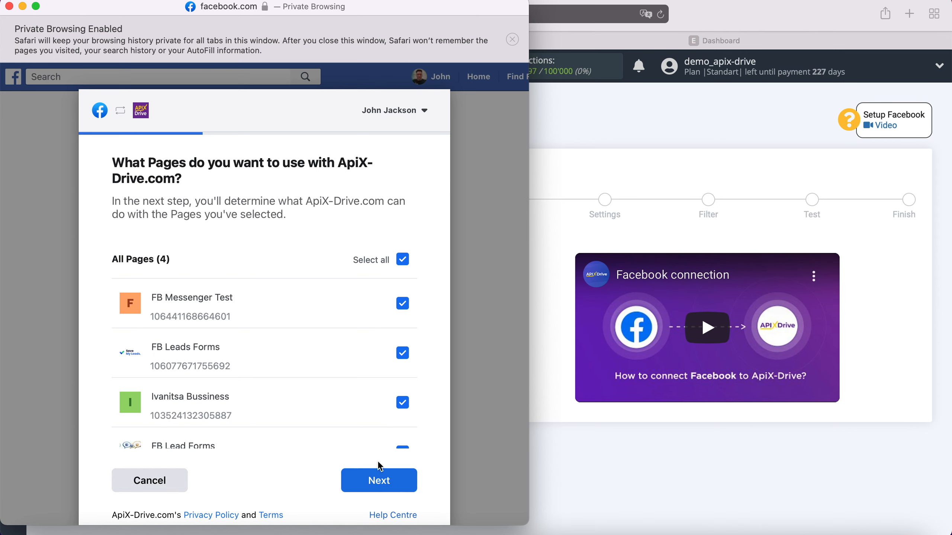
click(403, 481)
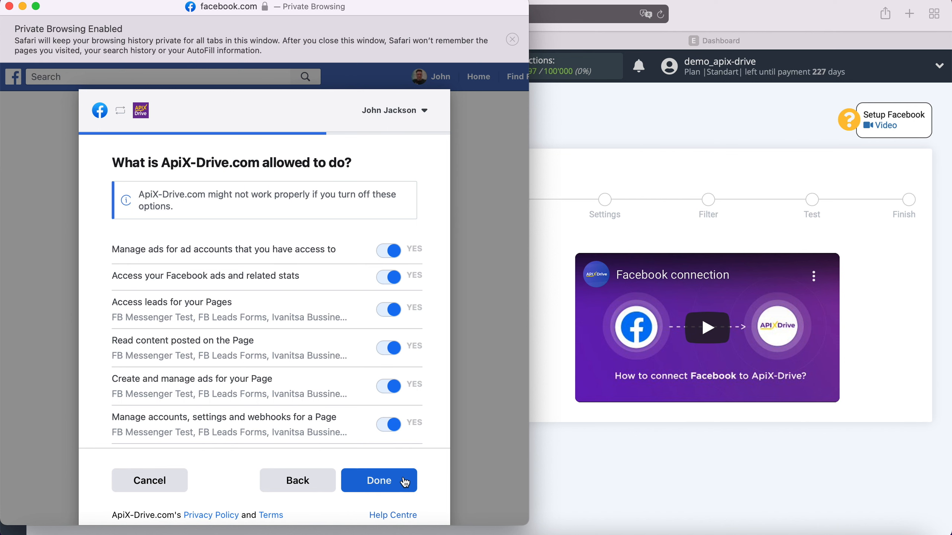
click(405, 482)
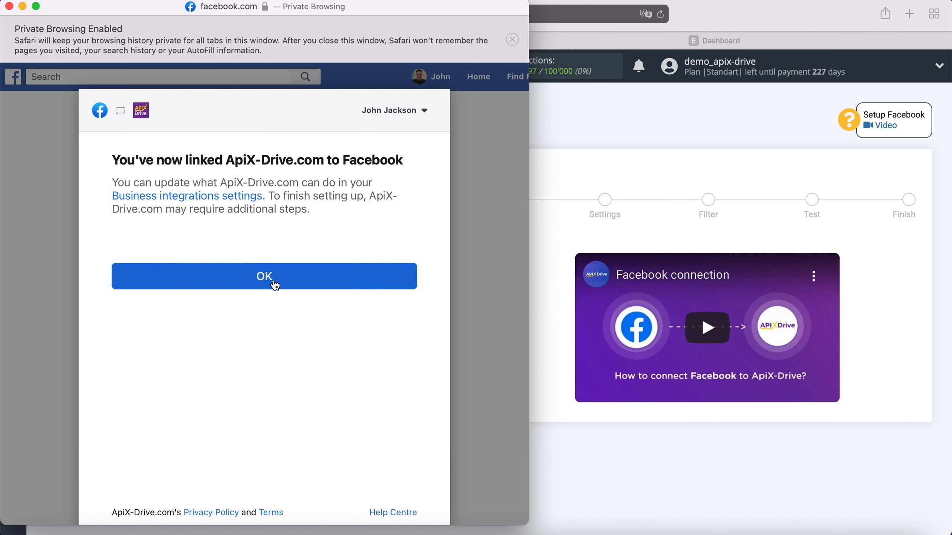
click(270, 279)
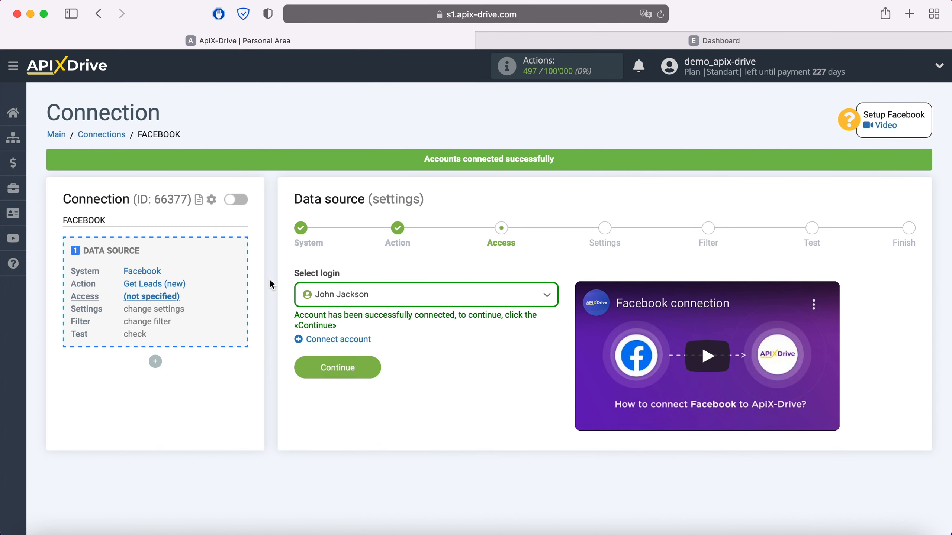
Select the connected Facebook account as the data source login and proceed to the settings
click(435, 300)
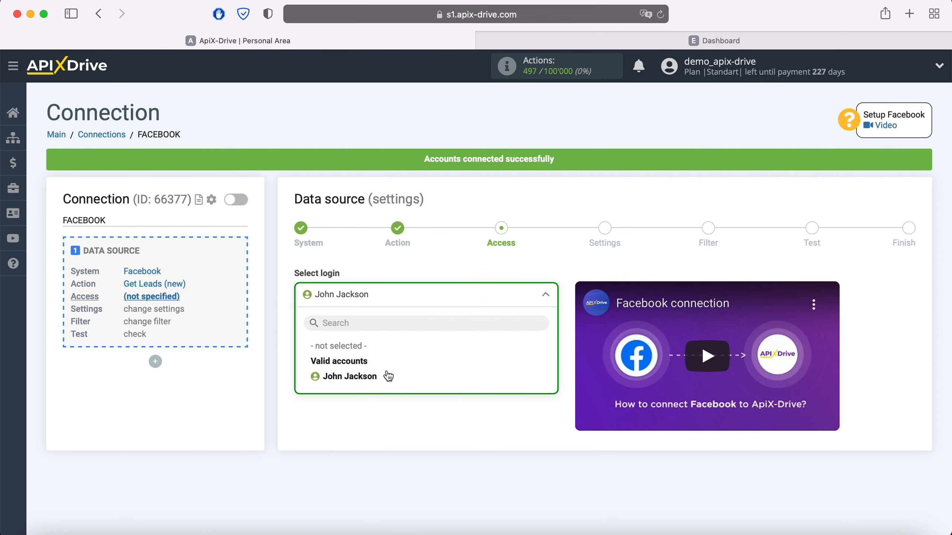
click(387, 375)
click(377, 368)
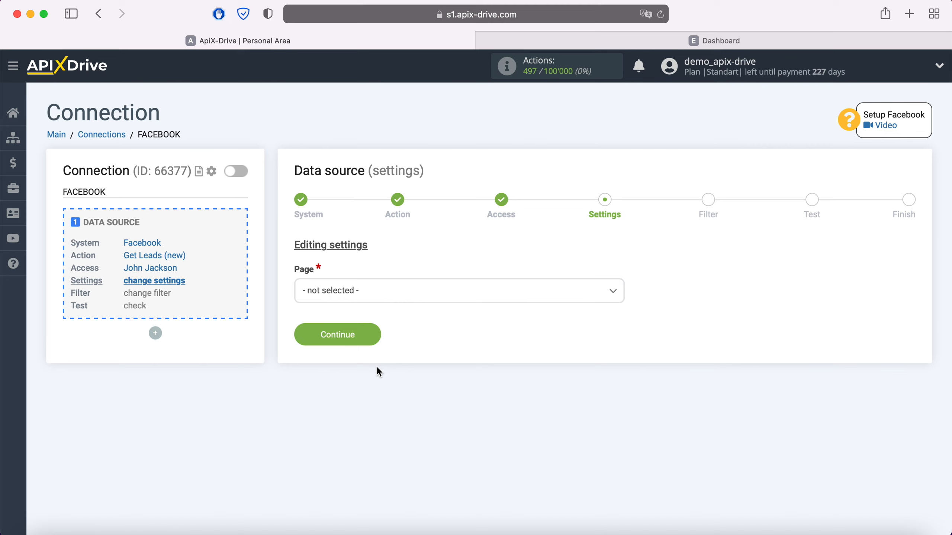
Set the page to FB Leads Forms, choose to select forms individually, and include only FB Lead Form 20.05.2021
click(384, 303)
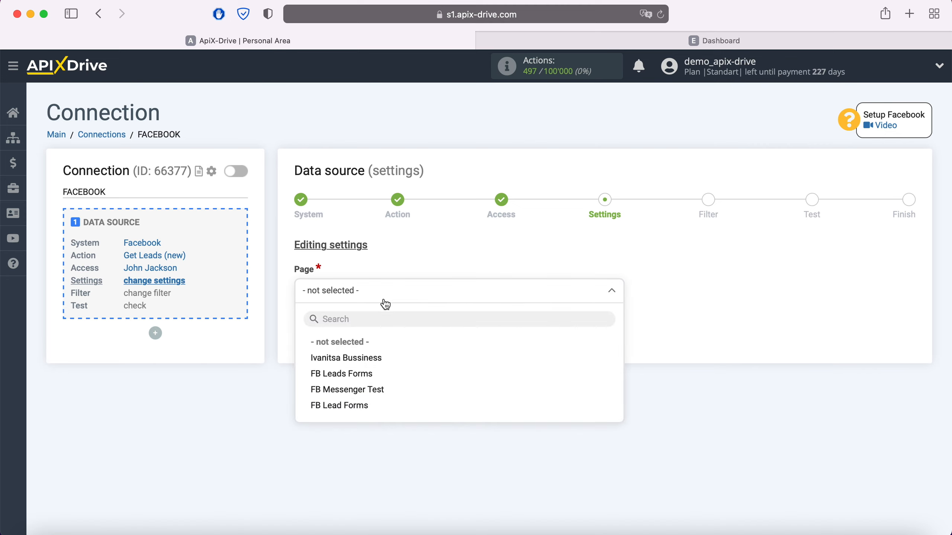
click(368, 374)
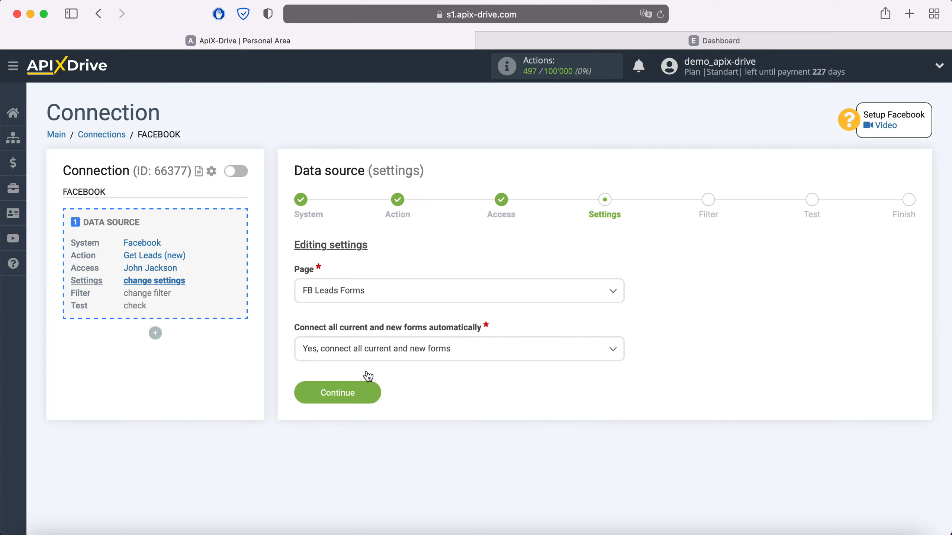
click(476, 352)
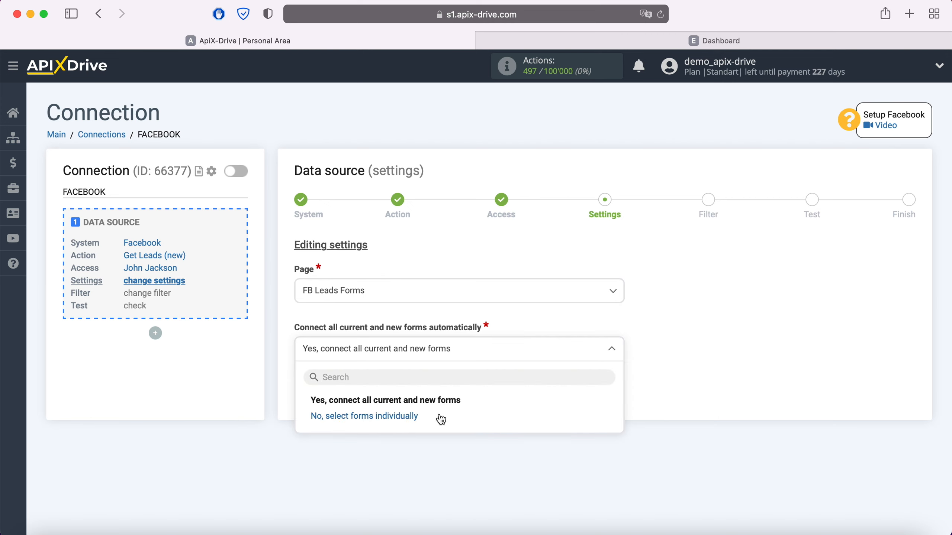
click(425, 417)
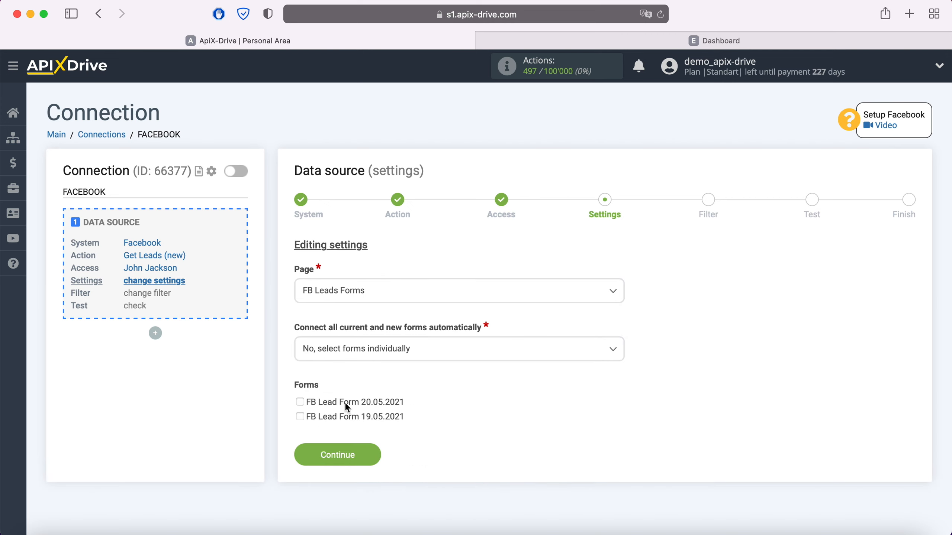
click(300, 402)
click(356, 452)
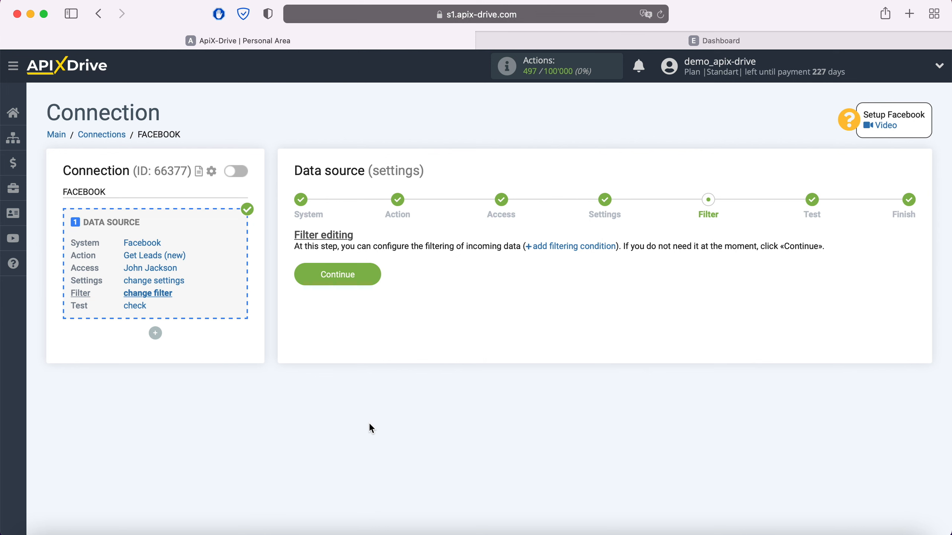
Skip filtering of incoming data, review the Facebook test data, and complete the data source setup
click(371, 275)
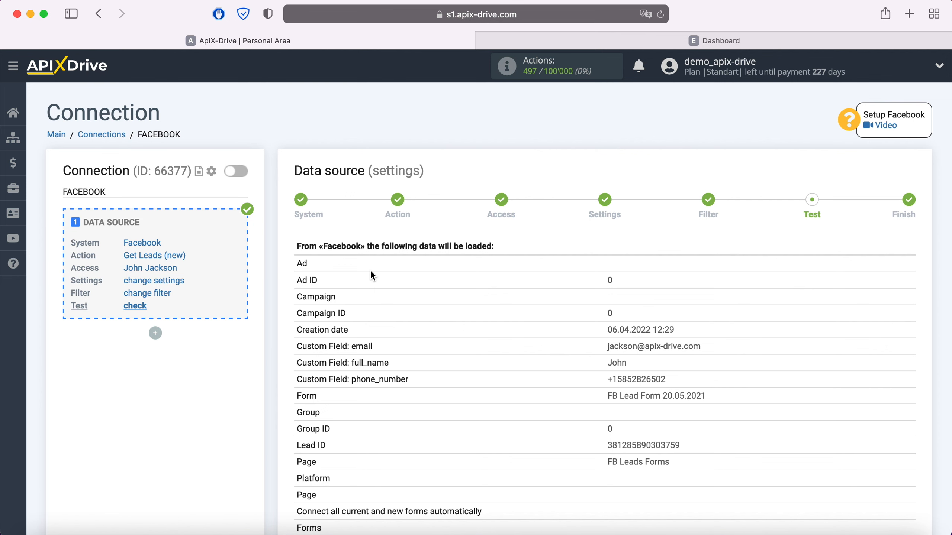
scroll(371, 272, down, 3)
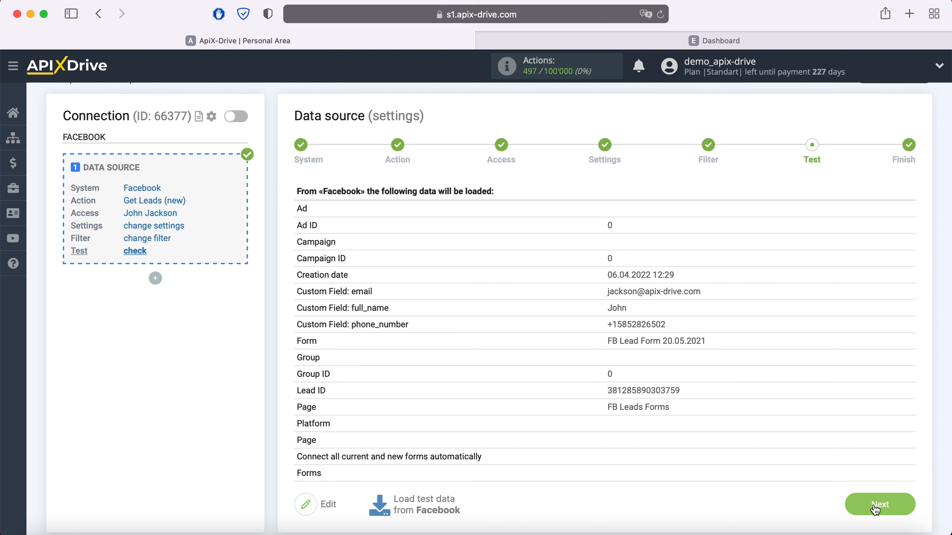
click(907, 508)
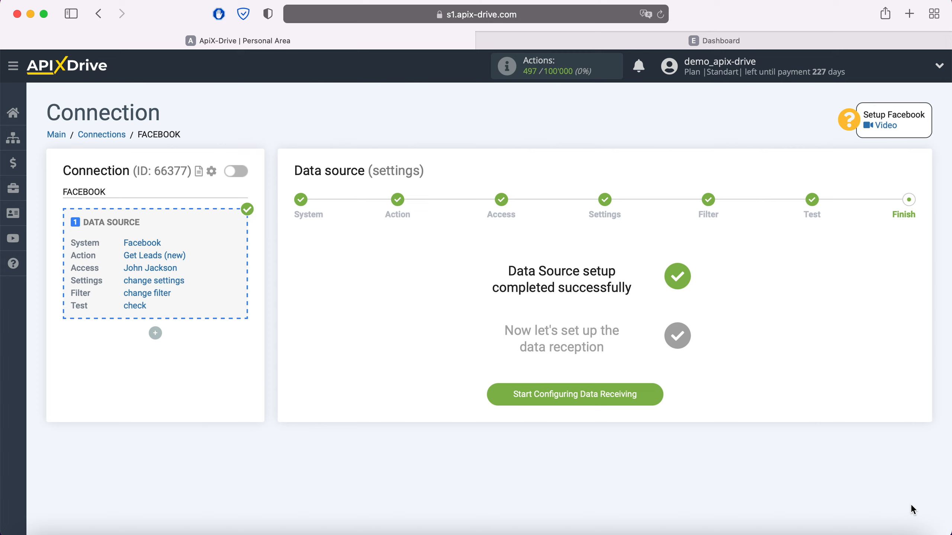
Start configuring data receiving and set eSputnik as the data destination system
click(651, 397)
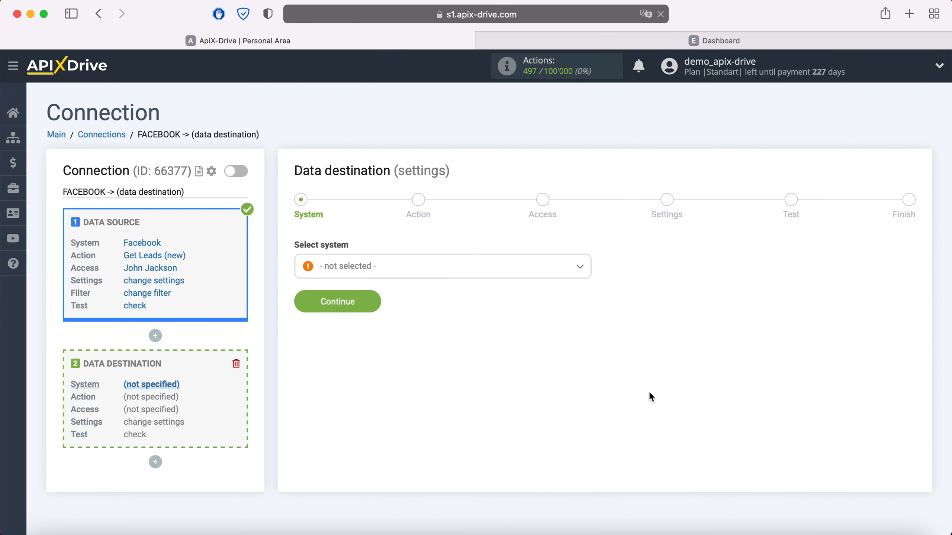
click(521, 272)
scroll(499, 358, down, 10)
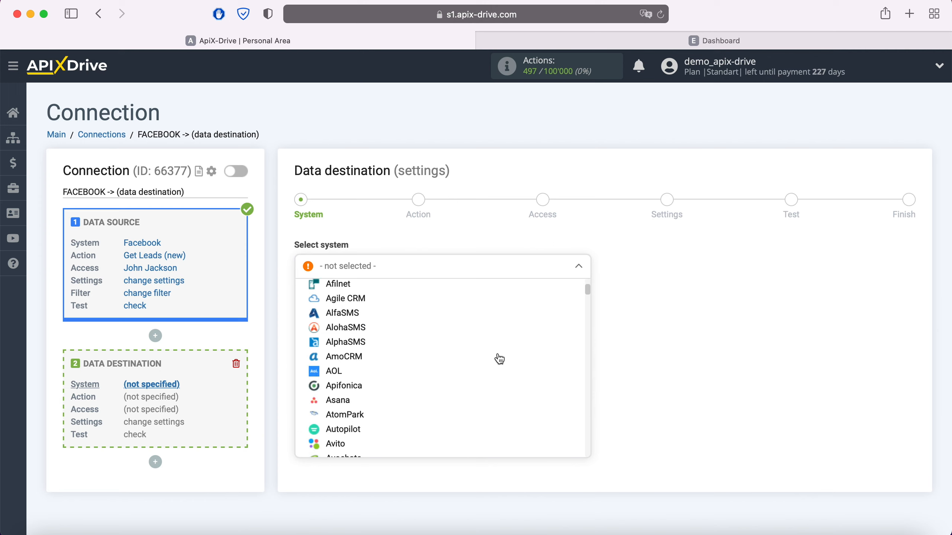
scroll(499, 358, down, 10)
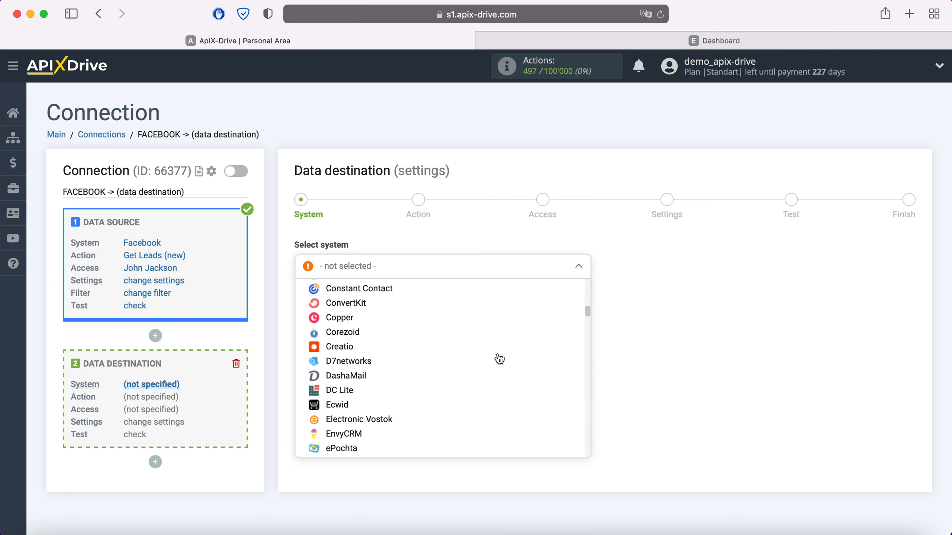
click(346, 390)
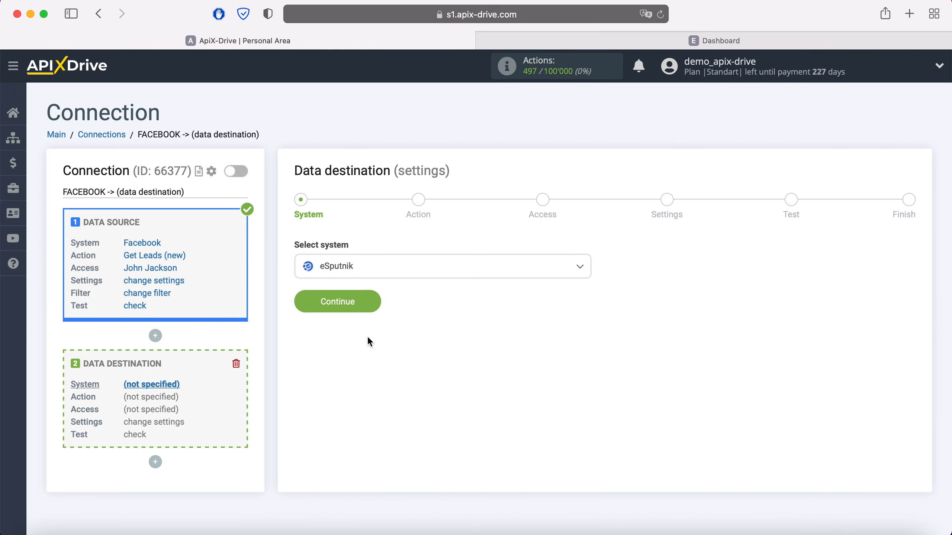
click(368, 307)
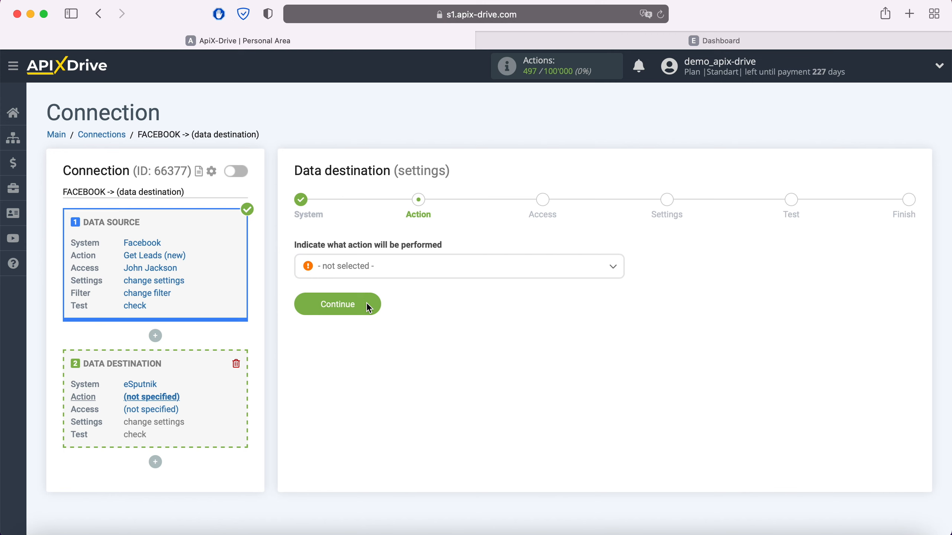
Set the eSputnik destination action to Add Contacts and proceed to the access settings
click(390, 275)
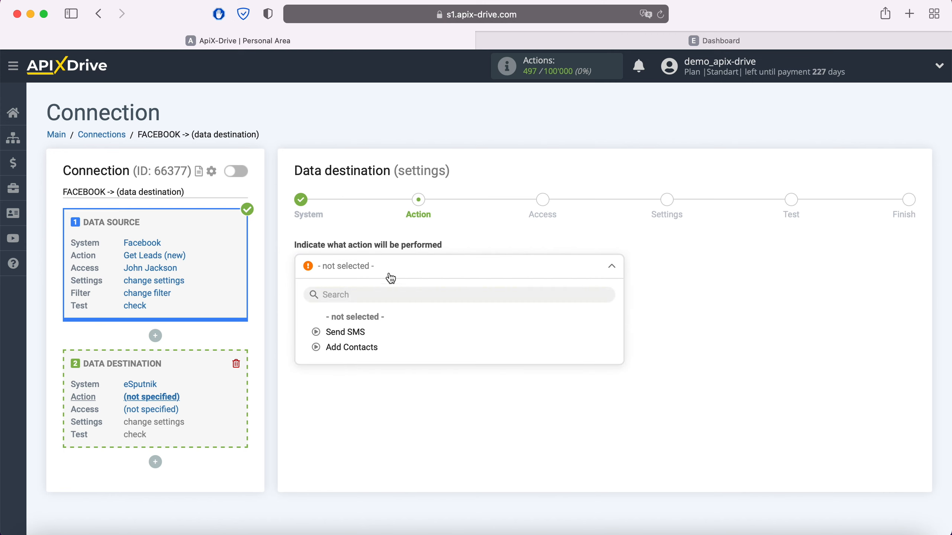
click(365, 347)
click(370, 305)
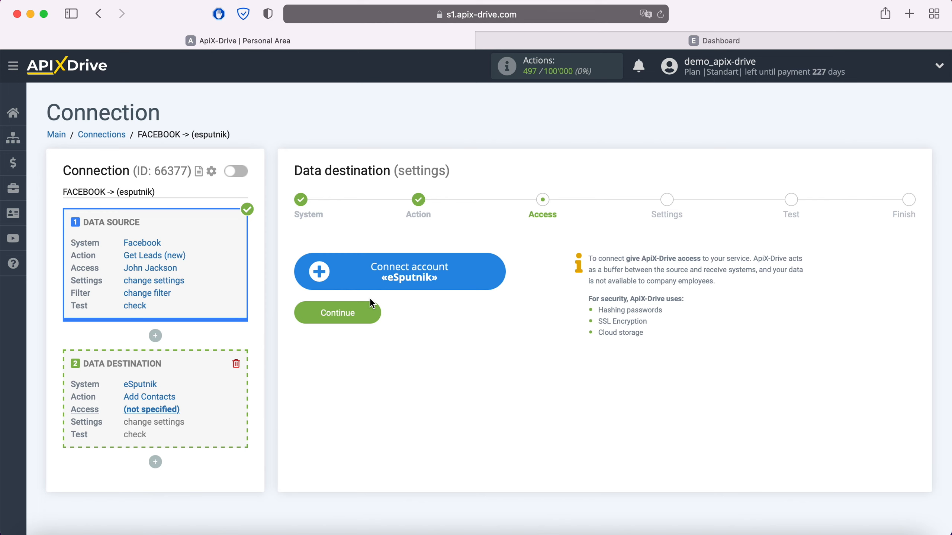
Connect an eSputnik account by pasting its login e-mail and password into the integration setup and saving it
click(492, 279)
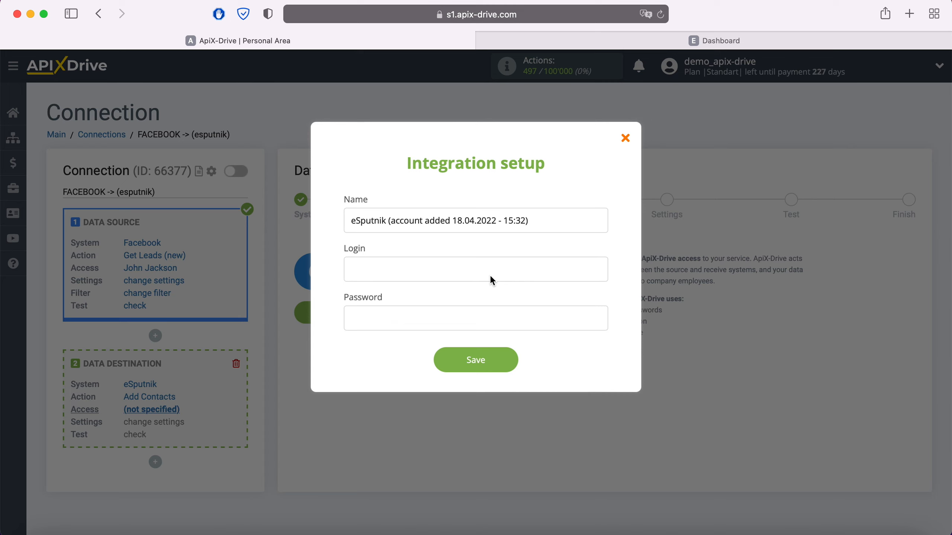
right_click(394, 274)
click(420, 311)
click(375, 324)
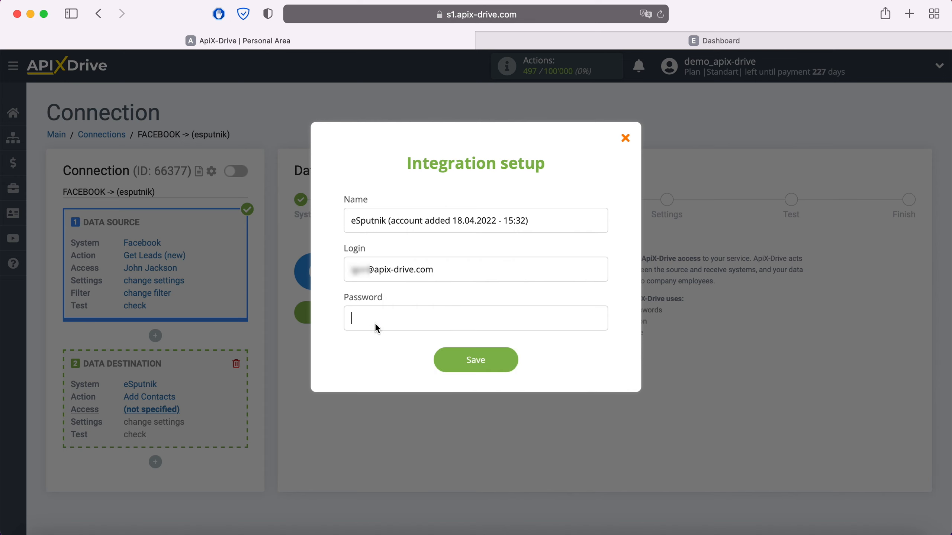
right_click(376, 323)
click(395, 360)
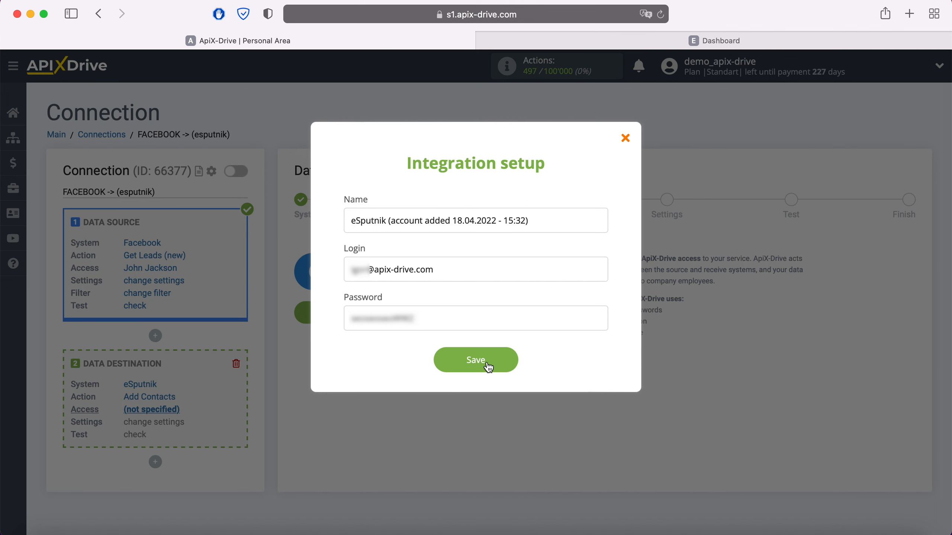
click(506, 362)
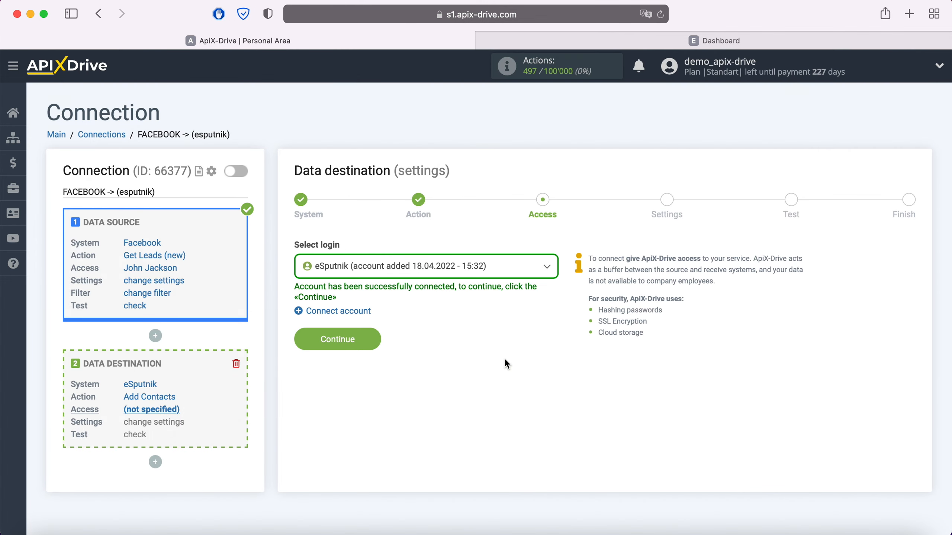
Select the newly connected eSputnik account for access and set the address book to Facebook
click(500, 271)
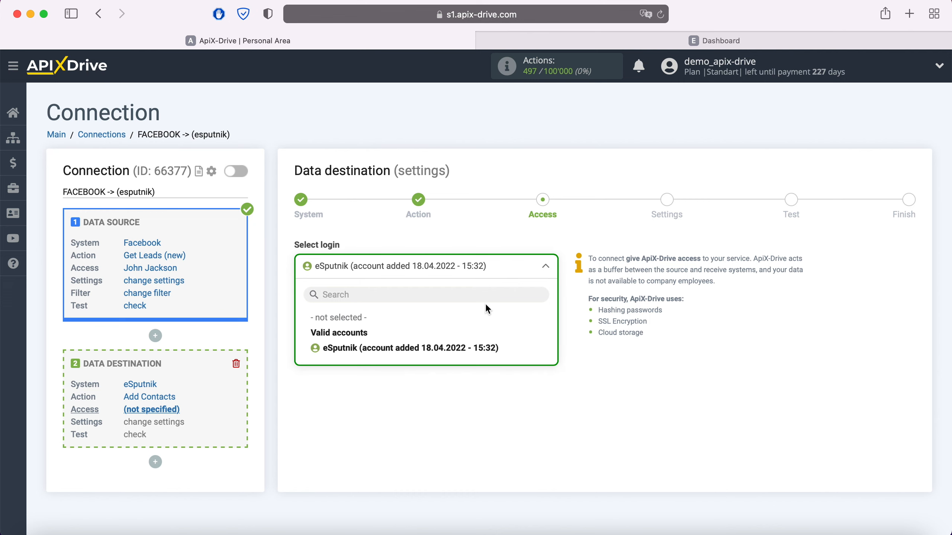
click(487, 355)
click(371, 338)
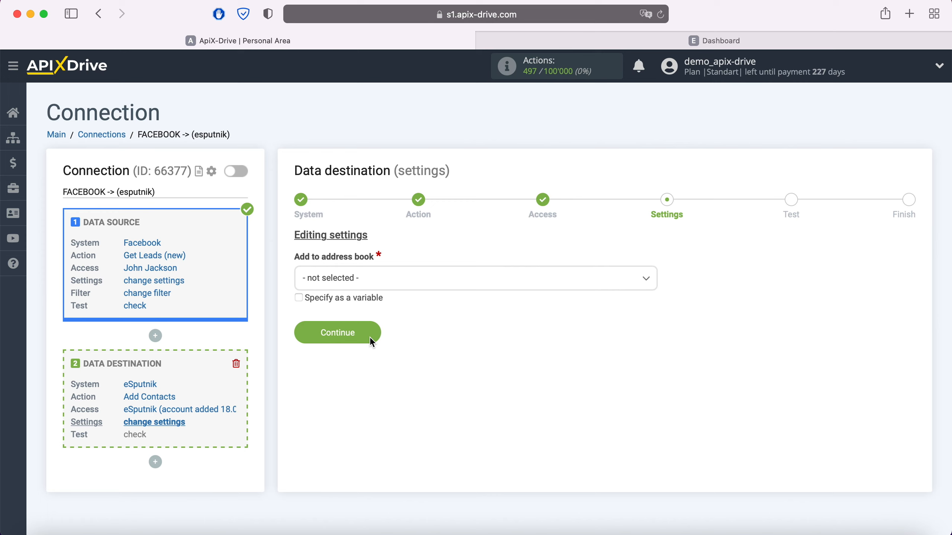
click(394, 273)
click(341, 351)
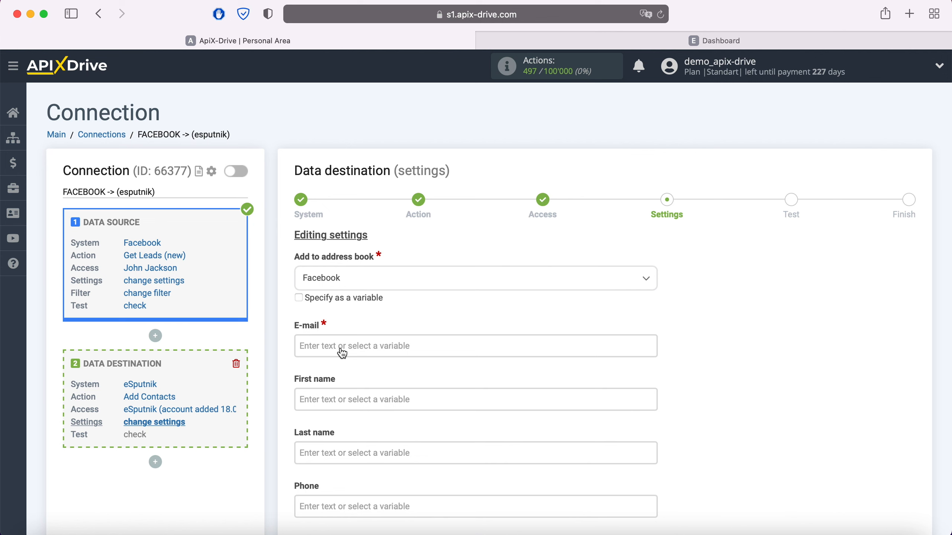
Map the destination's E-mail field to the Facebook custom field email and First name to the custom field full_name
click(341, 352)
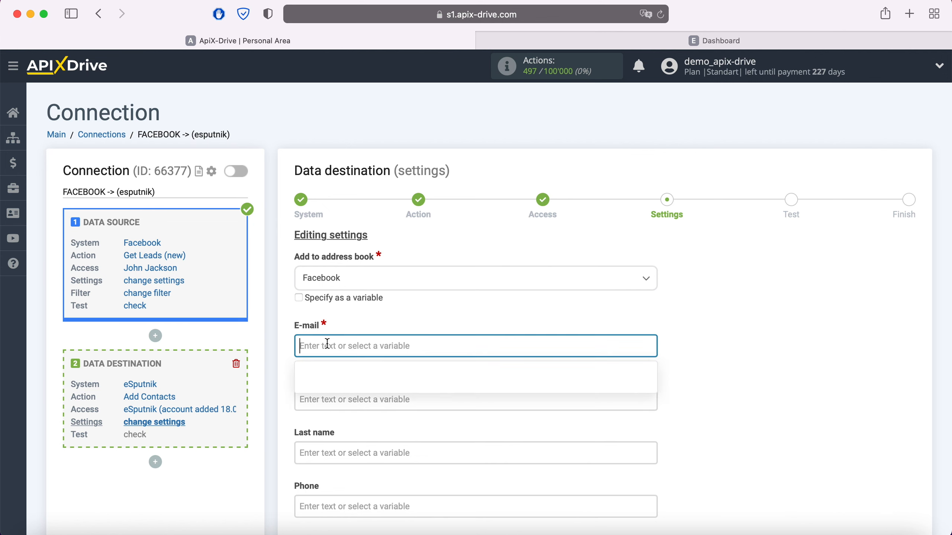
scroll(338, 349, down, 5)
scroll(511, 276, down, 3)
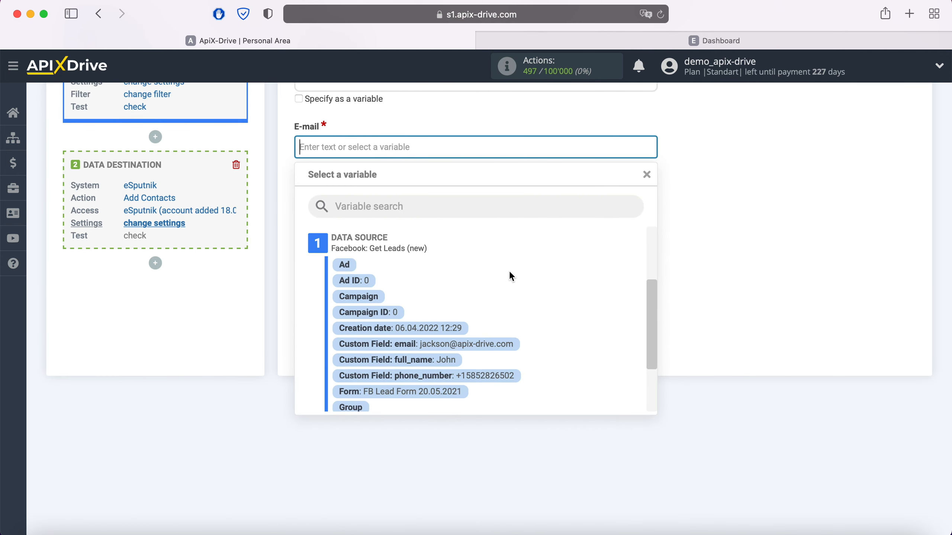
click(503, 344)
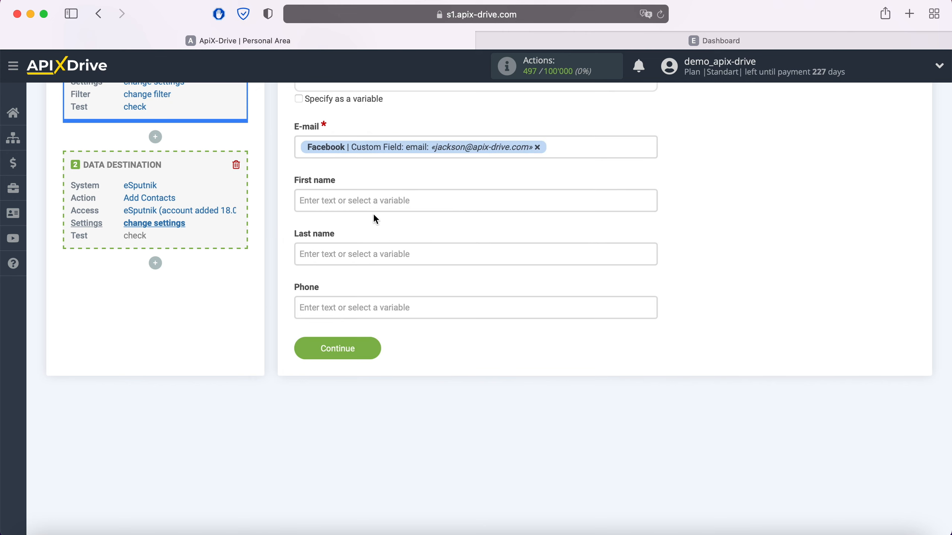
click(368, 202)
scroll(480, 346, down, 4)
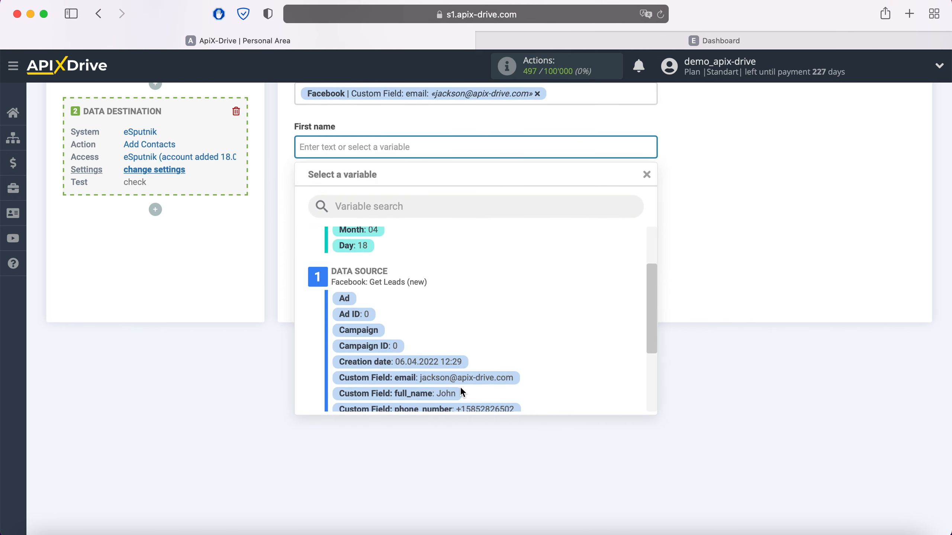
click(458, 394)
Map the destination's Phone field to the Facebook custom field phone_number and continue to the test stage
click(401, 259)
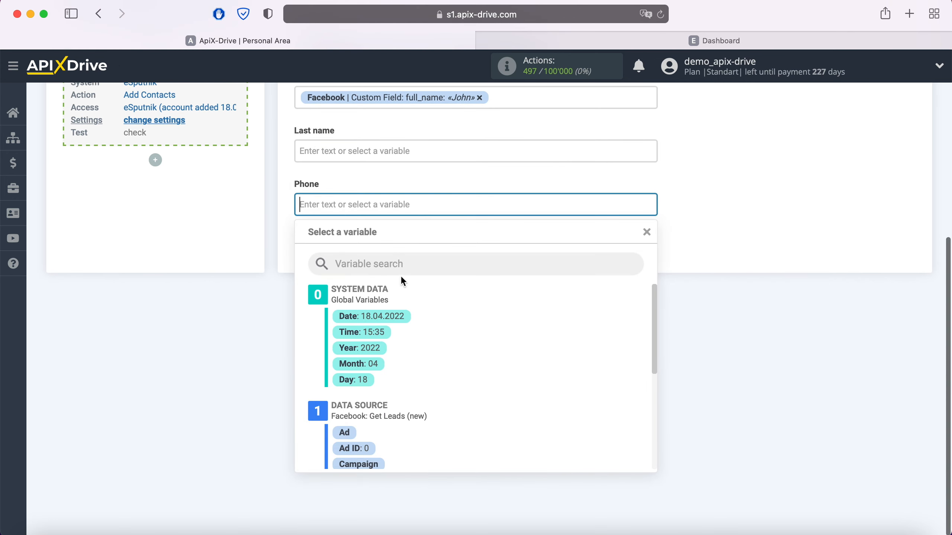
scroll(516, 314, down, 5)
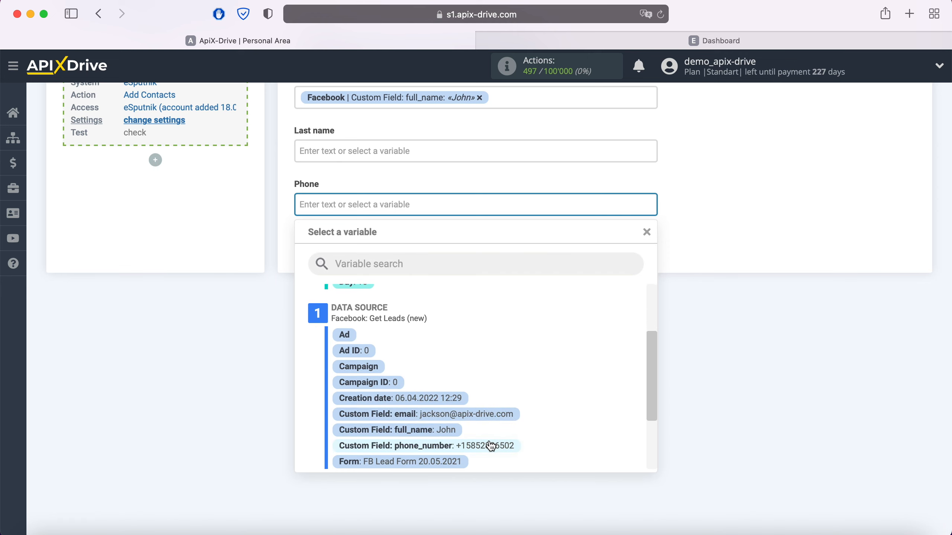
click(491, 447)
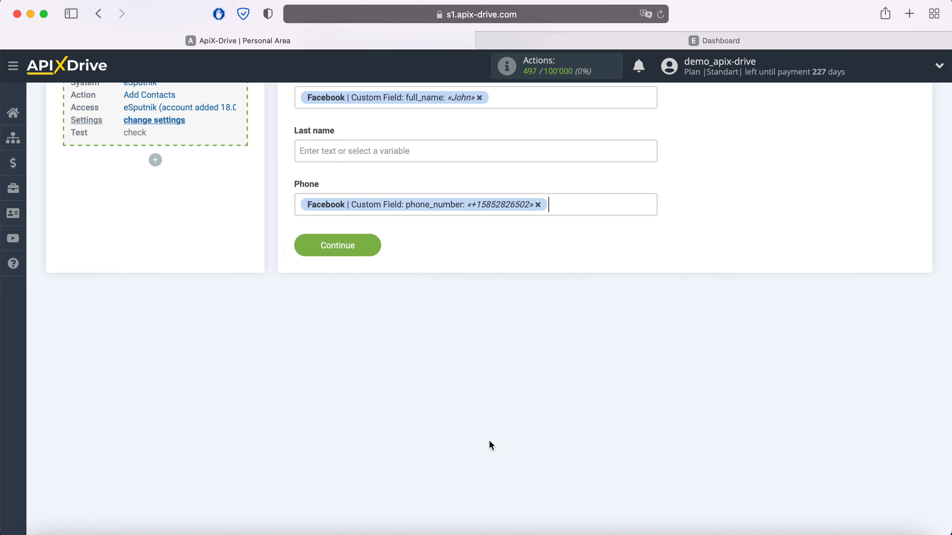
click(374, 251)
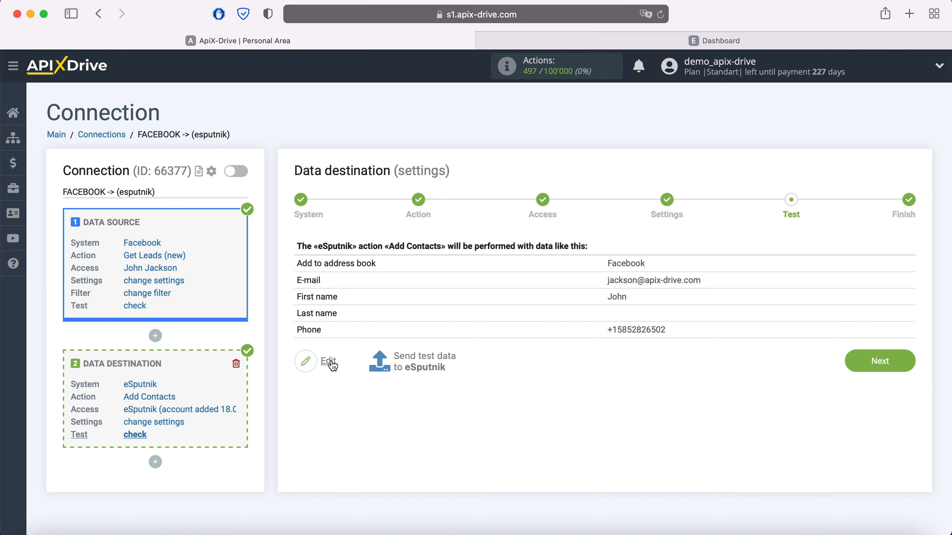
Send the test data to eSputnik, and check the Facebook contact segment in eSputnik for the test contact
click(429, 363)
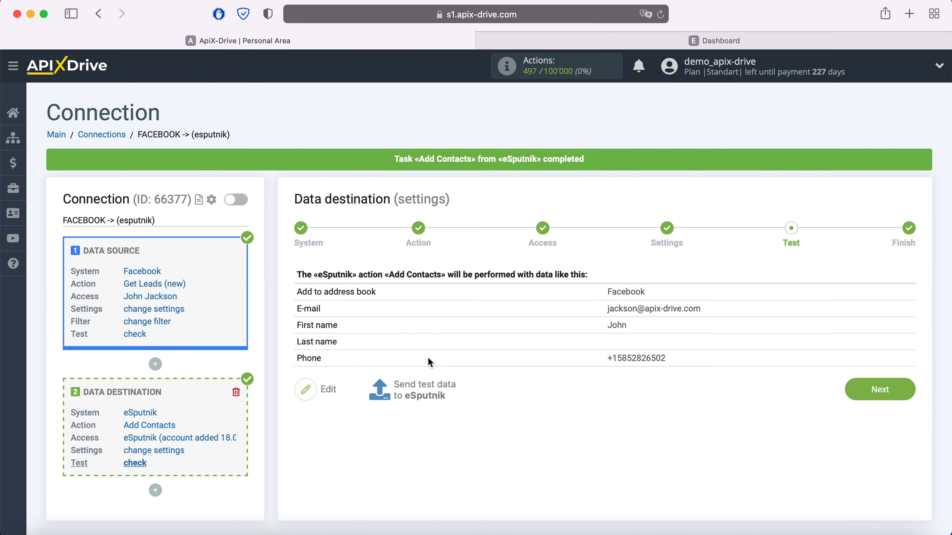
click(712, 38)
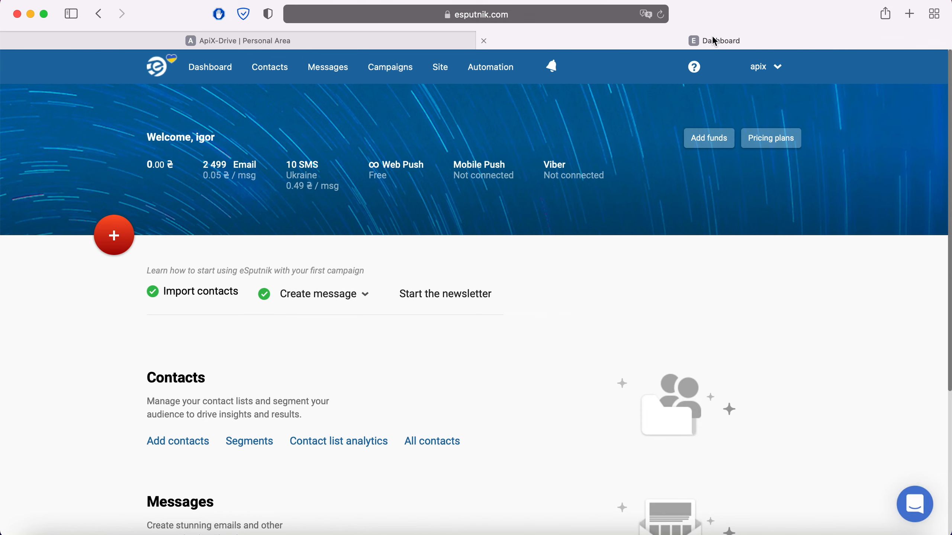
mouse_move(269, 72)
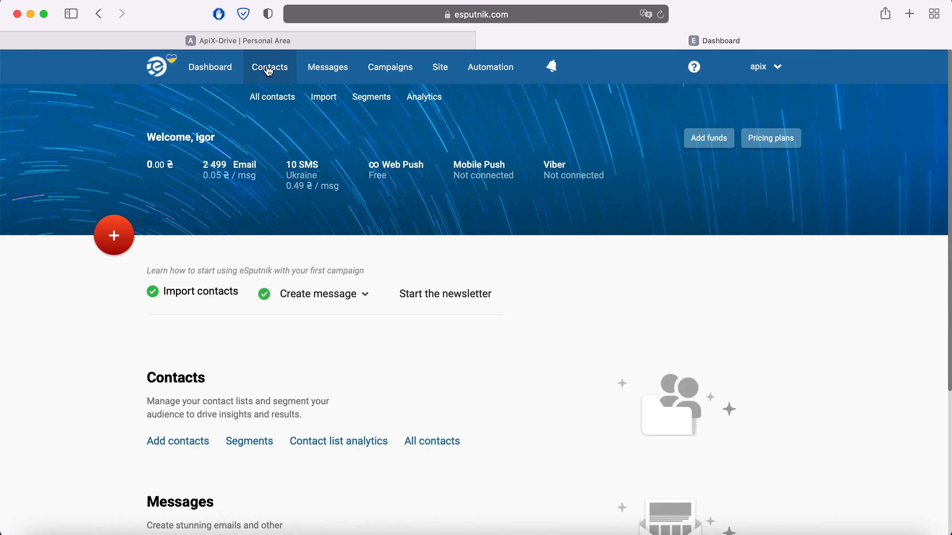
click(372, 98)
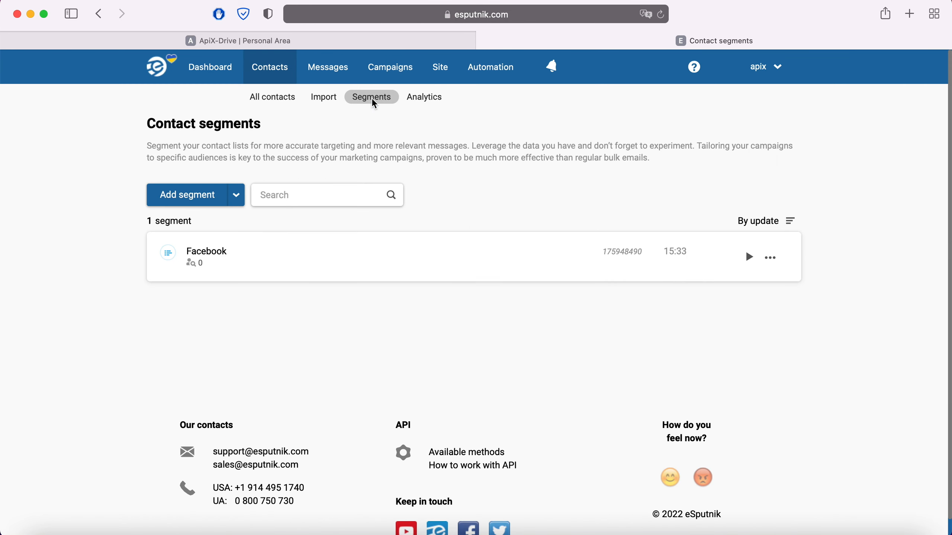
click(206, 253)
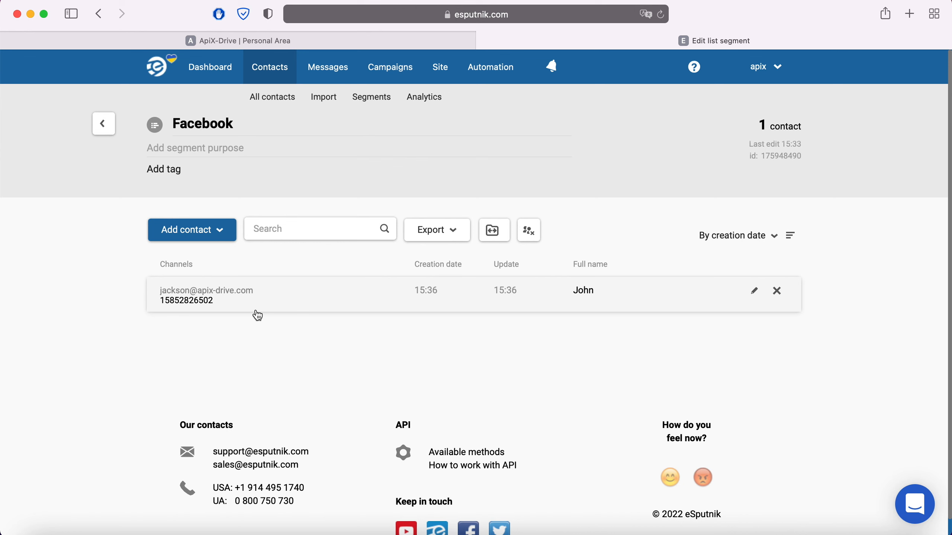
Switch back to ApiX-Drive, complete the data destination setup and enable auto-update for the connection
click(233, 39)
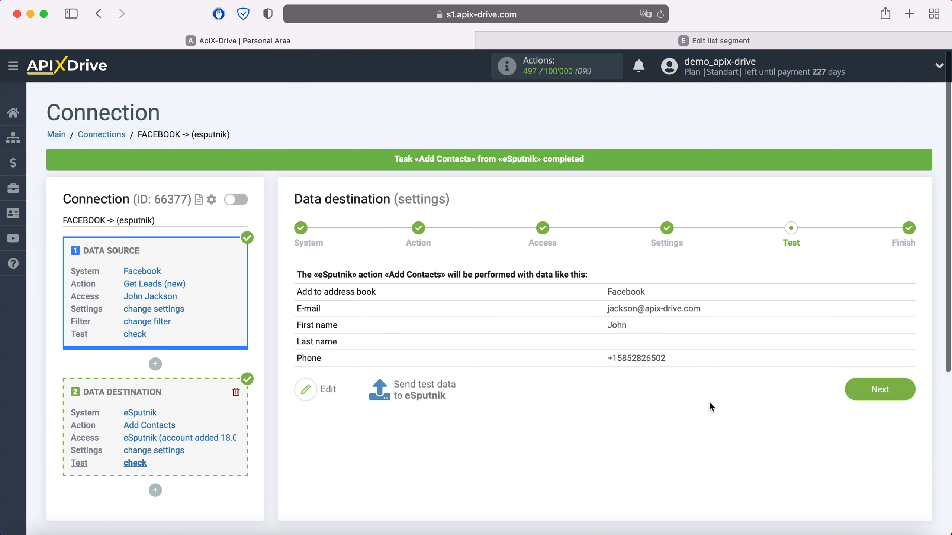
click(905, 392)
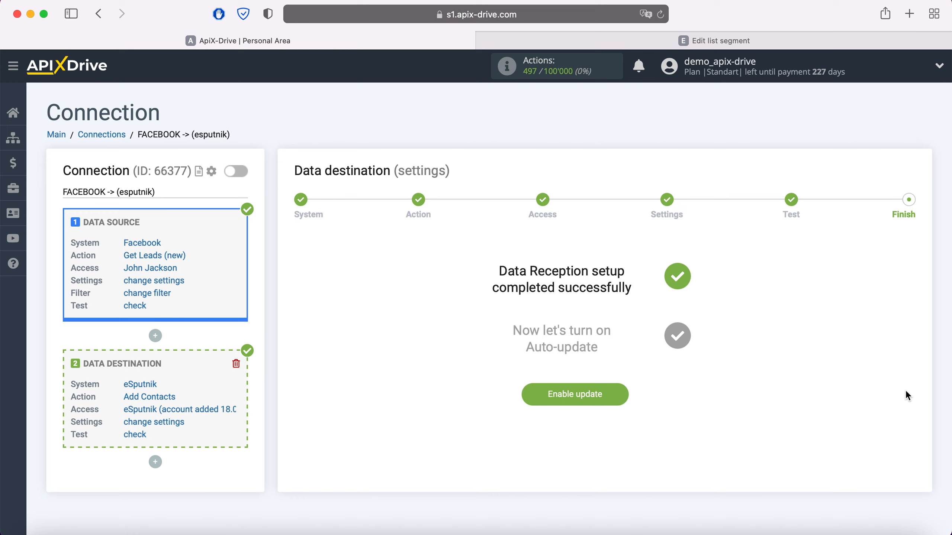
click(619, 397)
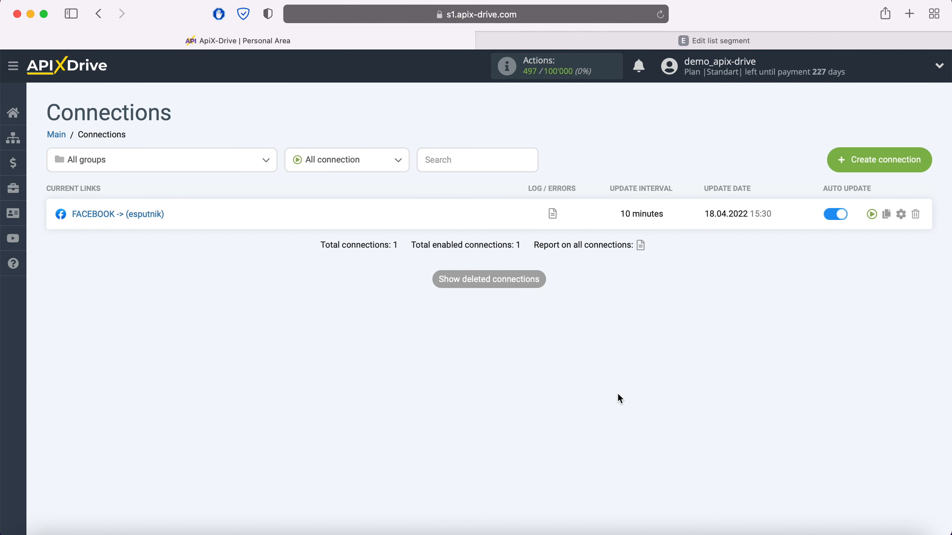
Set the update interval of the FACEBOOK -> (esputnik) connection to 5 minutes and save its setup
click(901, 214)
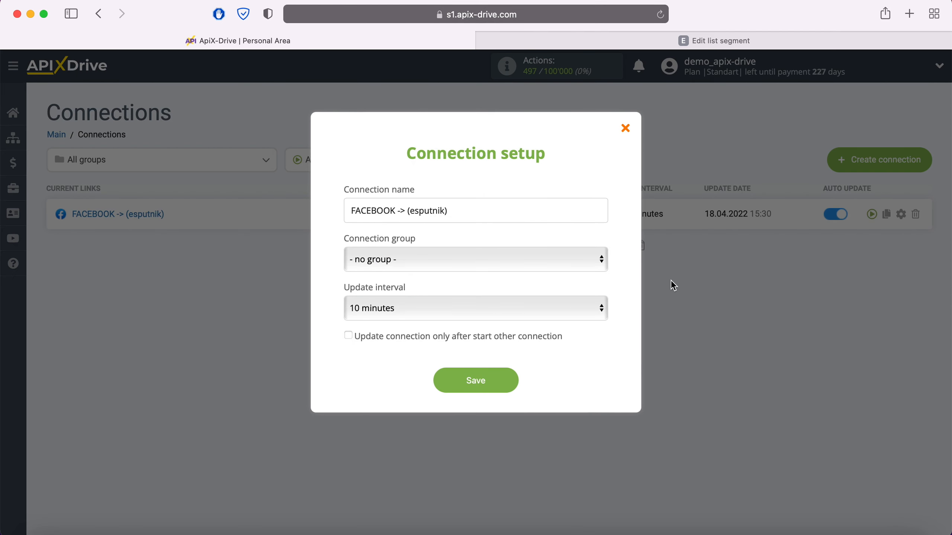
click(571, 309)
click(521, 288)
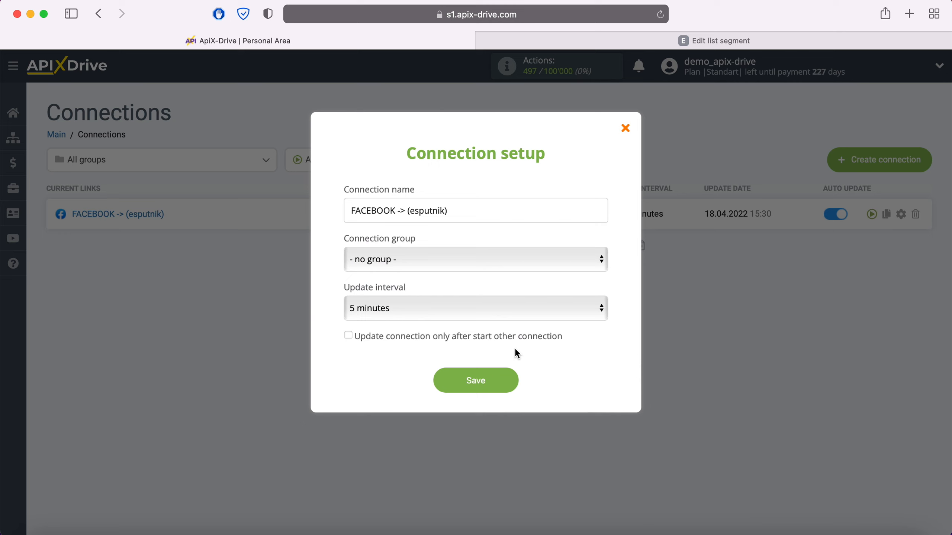
click(510, 380)
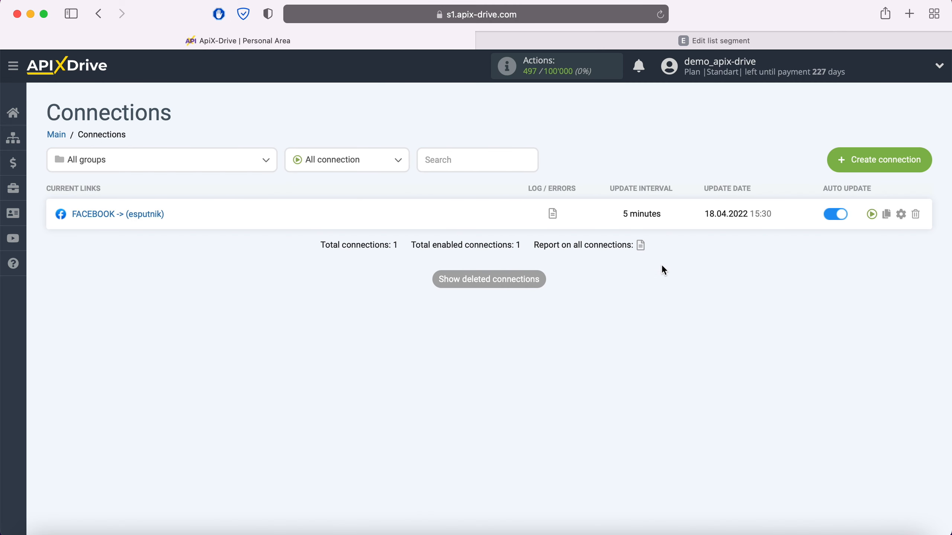